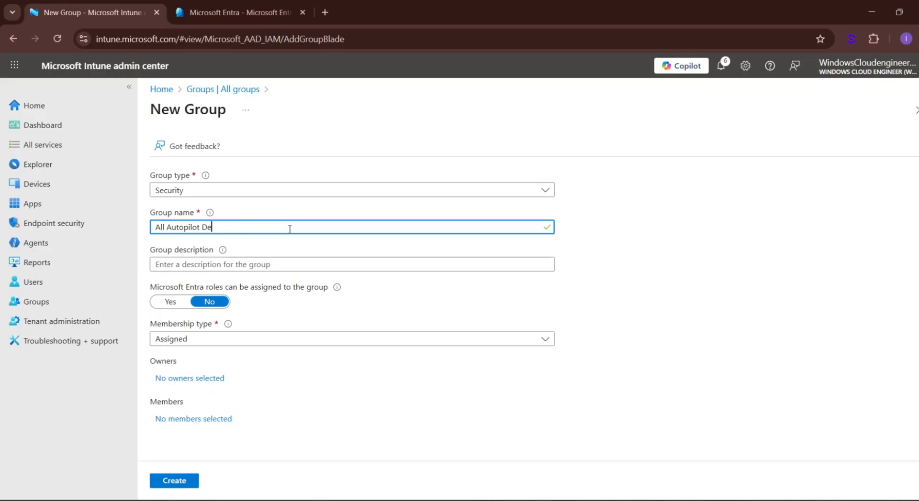
# - Set the new group's membership type to Dynamic Device and start adding a dynamic query
pyautogui.click(253, 342)
pyautogui.click(252, 342)
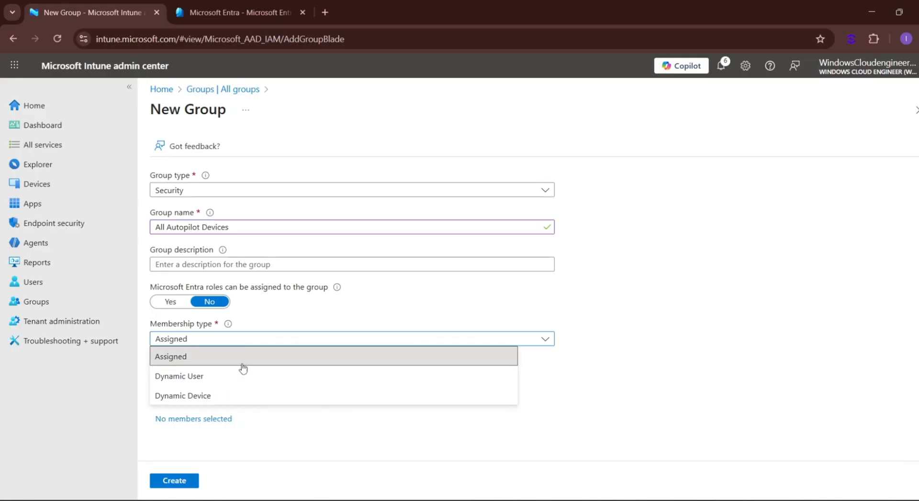
pyautogui.click(193, 394)
pyautogui.click(192, 420)
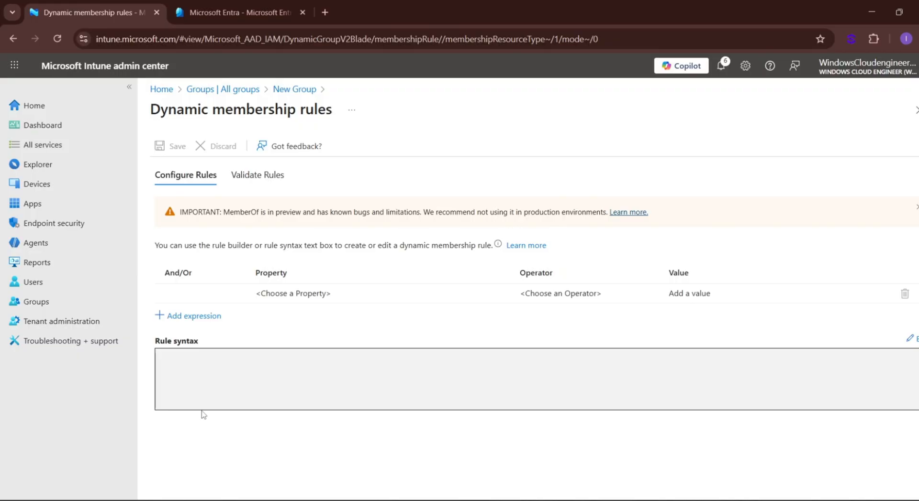
# - In the membership rule's expression, choose devicePhysicalIds as the property and Any as the operator
pyautogui.click(299, 296)
pyautogui.click(299, 297)
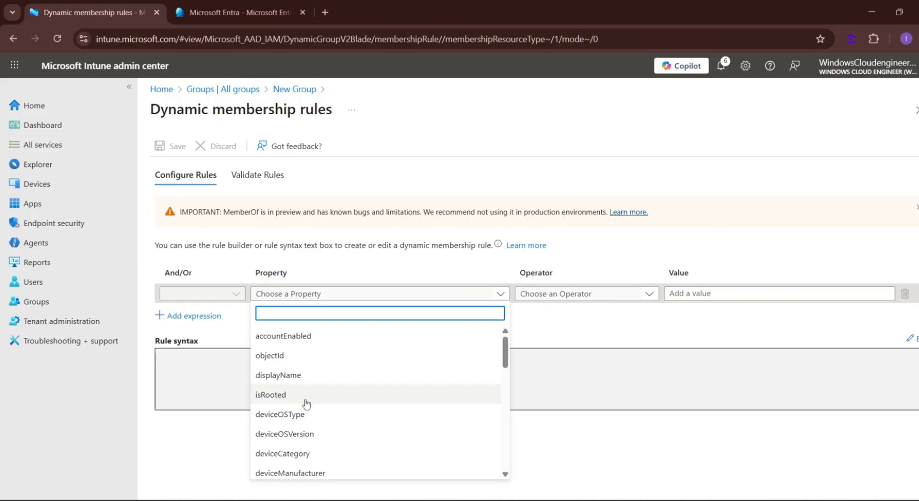
pyautogui.scroll(-3, 305, 397)
pyautogui.scroll(-5, 306, 404)
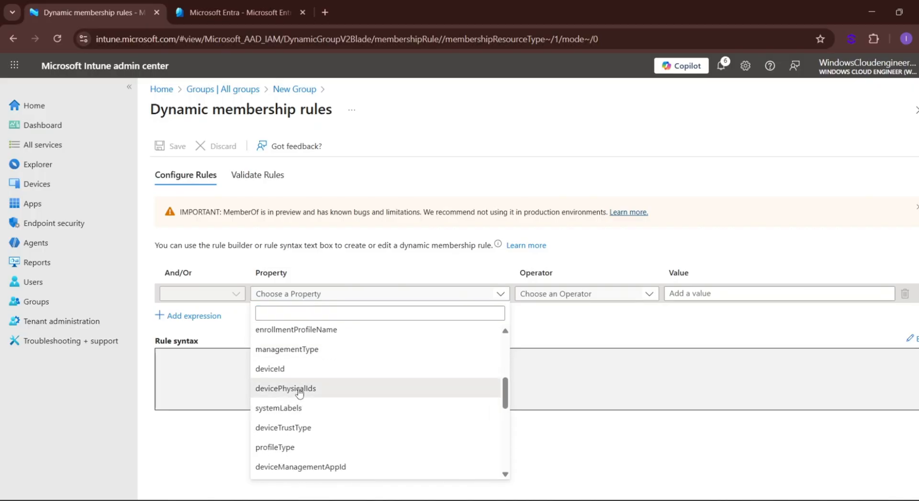
pyautogui.click(299, 390)
pyautogui.click(546, 296)
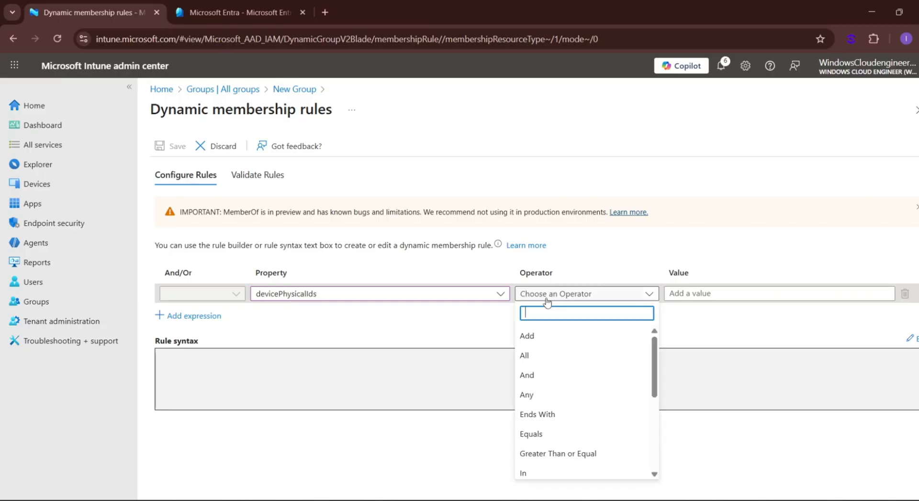
pyautogui.click(529, 394)
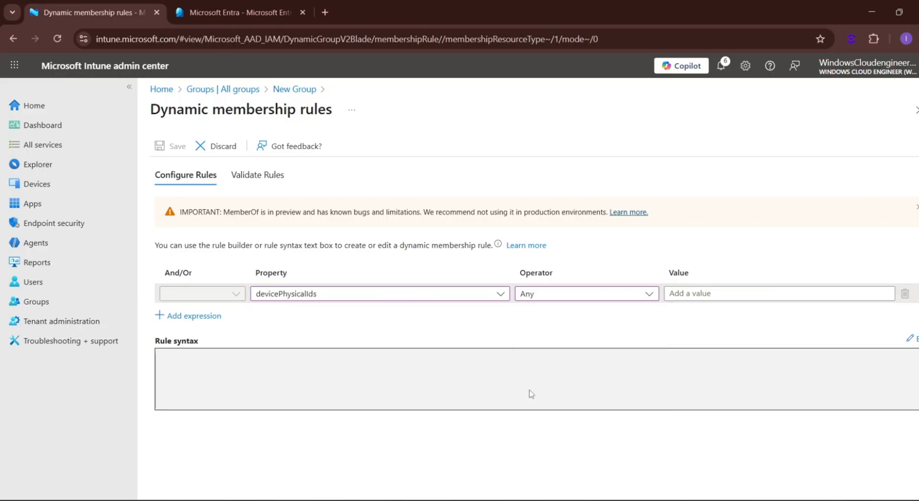
pyautogui.click(697, 290)
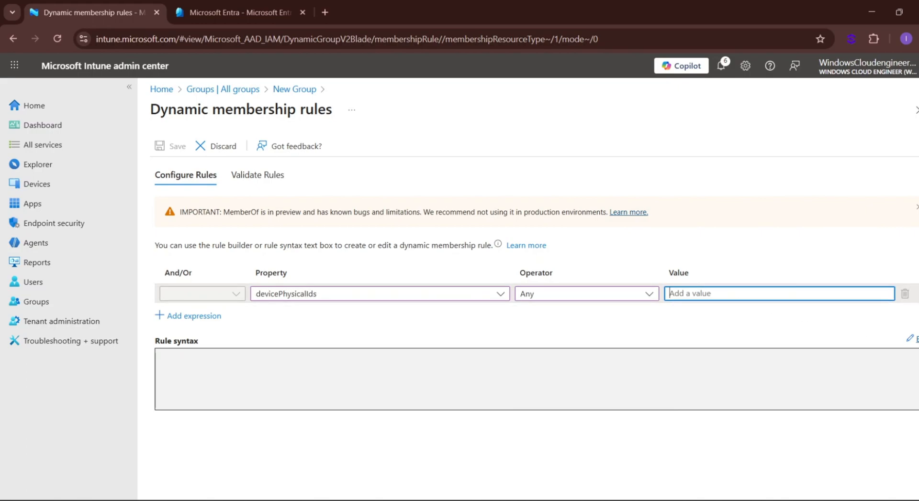
# - Edit the rule syntax directly, entering (device.devicePhysicalIds -any _ -contains "[ZTDId]"), and accept it
pyautogui.click(917, 339)
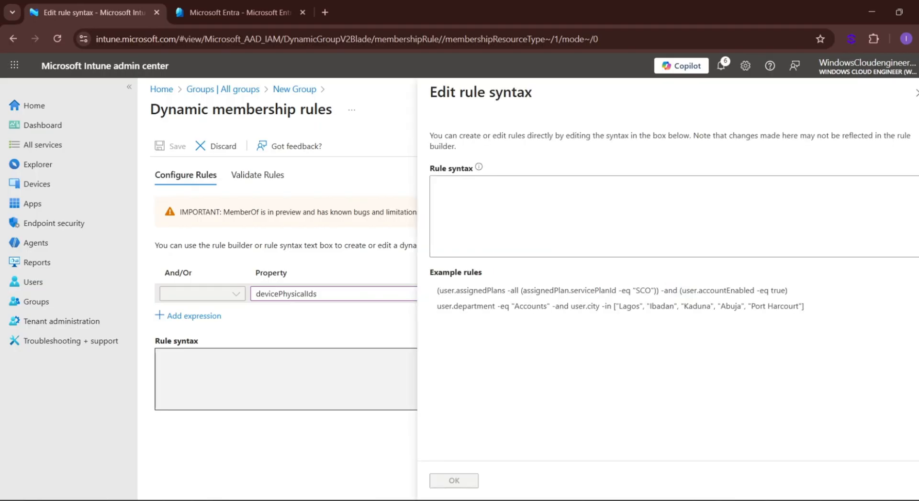
pyautogui.click(588, 217)
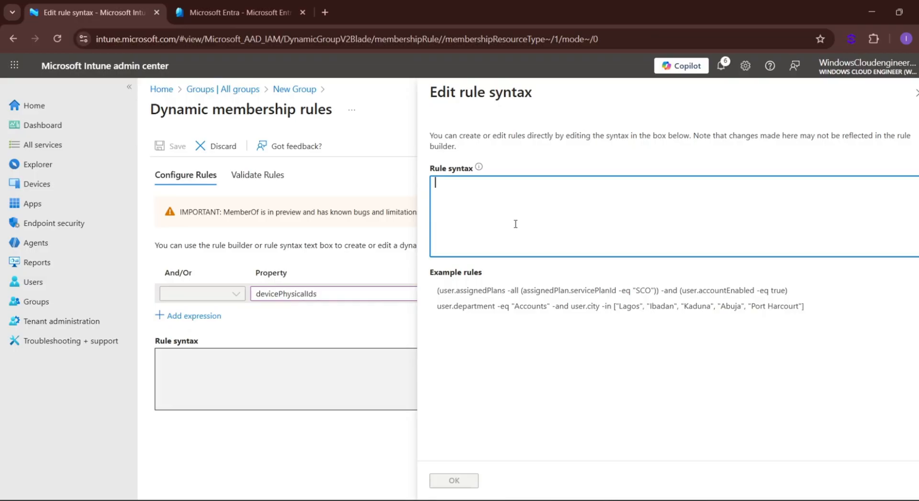
pyautogui.write('(device.devicePhysicalIds -any _ -contains "[ZTDId]")')
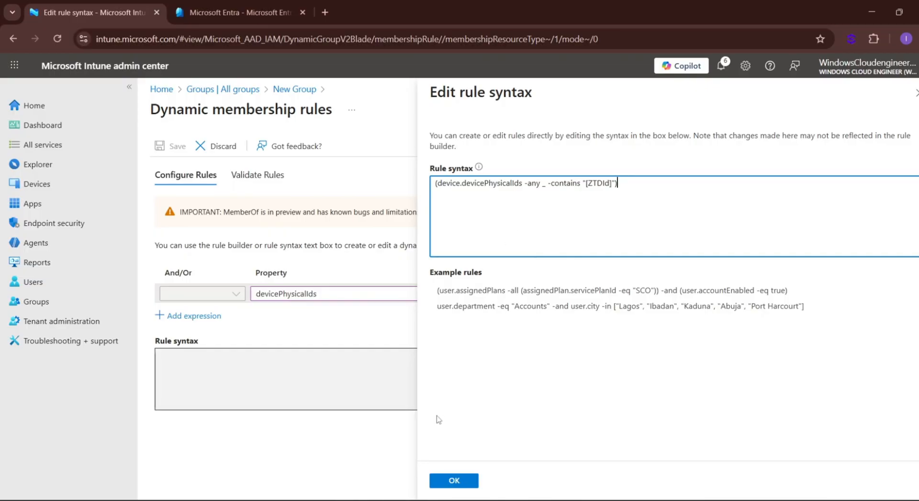
pyautogui.click(453, 482)
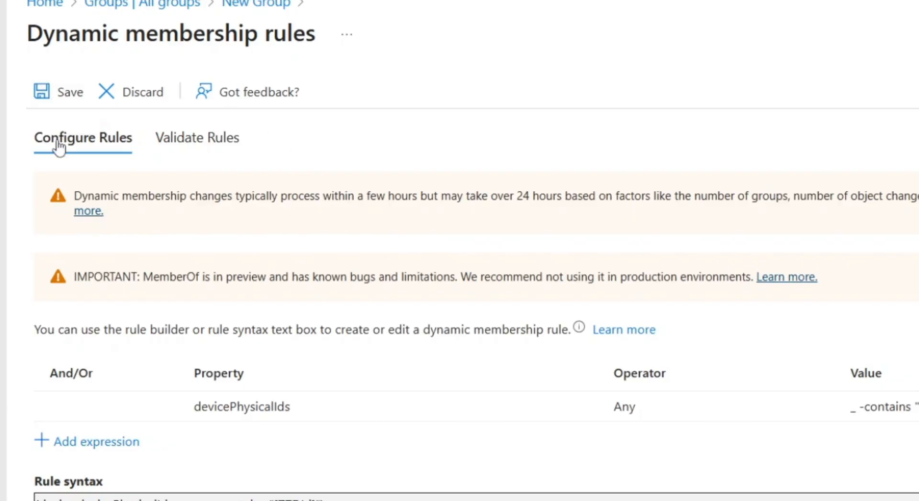
# - Save the dynamic membership rule and create the All Autopilot Devices group
pyautogui.moveTo(59, 299); pyautogui.dragTo(140, 289)
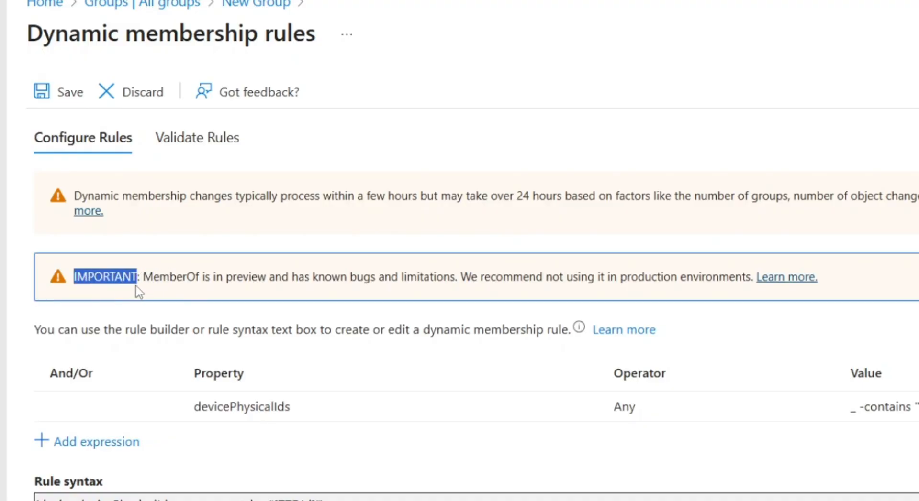
pyautogui.click(81, 172)
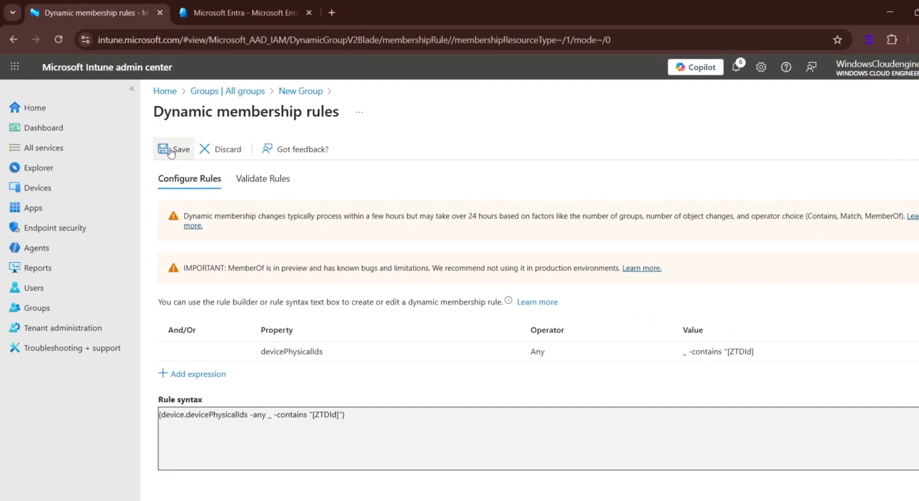
pyautogui.click(167, 149)
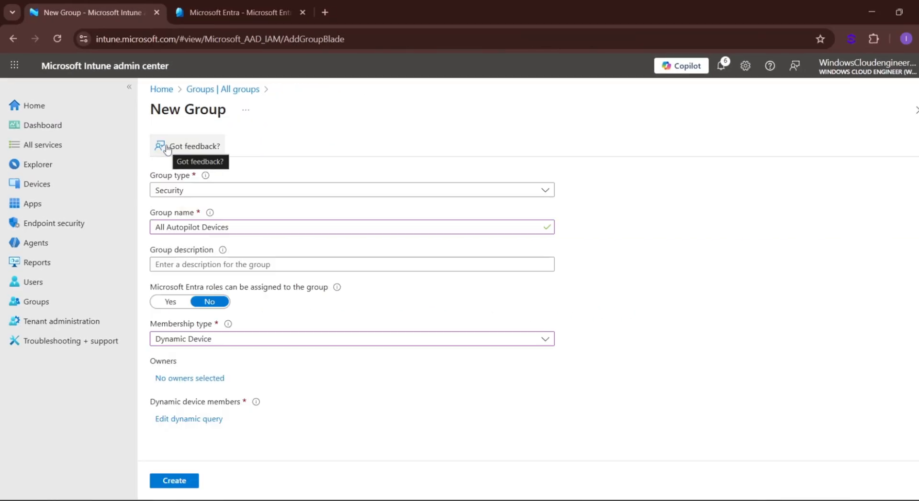
pyautogui.click(172, 481)
# - Open the Windows Autopilot deployment profiles from the enrollment options for Windows devices
pyautogui.click(37, 184)
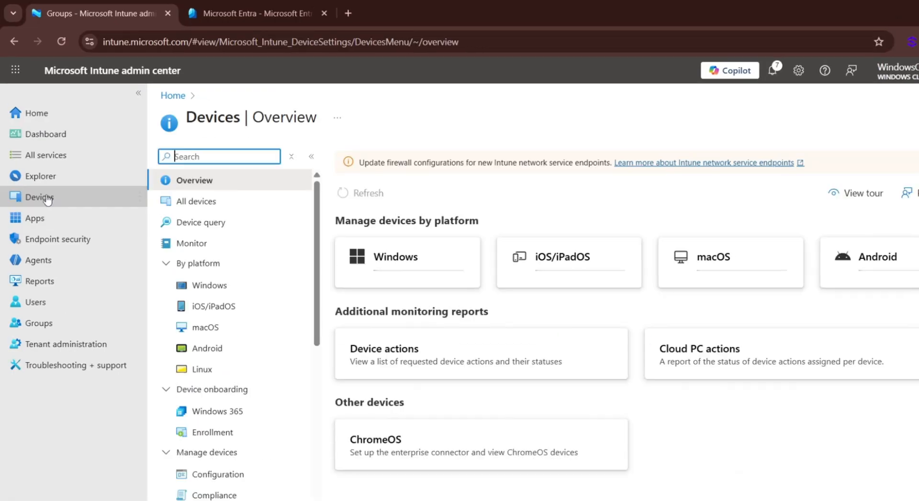
pyautogui.click(206, 287)
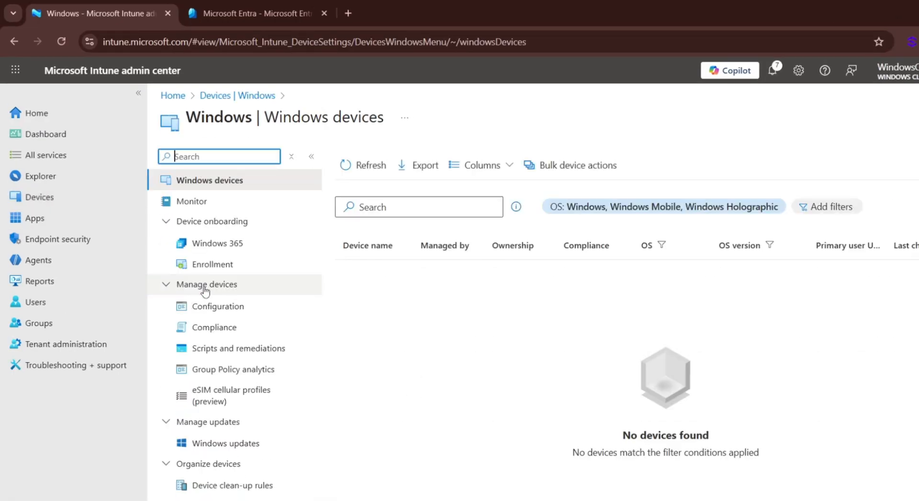
pyautogui.click(205, 265)
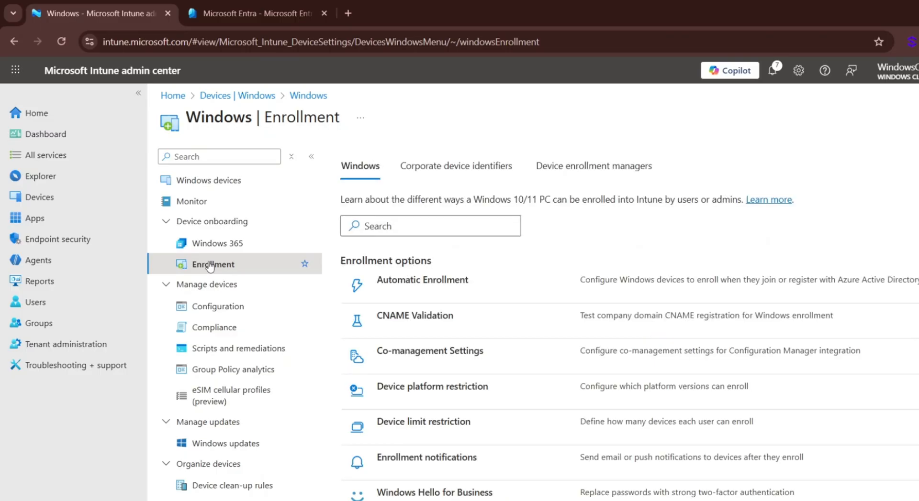
pyautogui.scroll(-5, 414, 430)
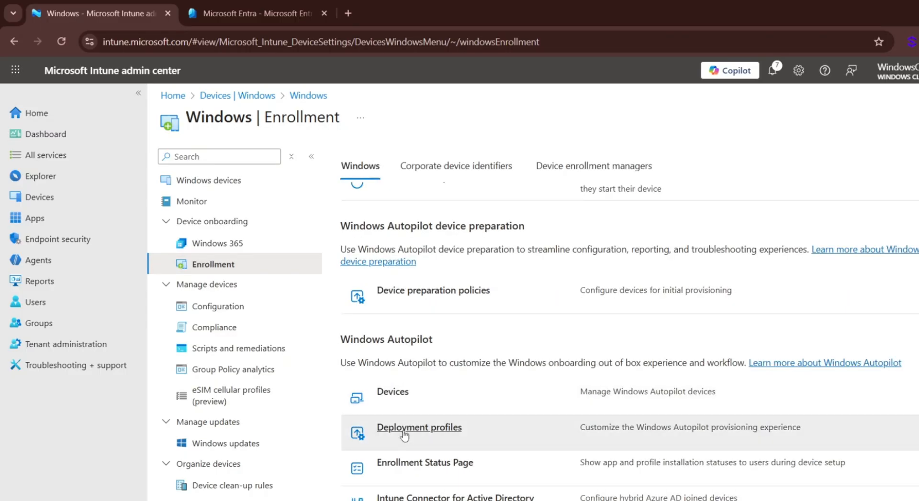
pyautogui.click(405, 433)
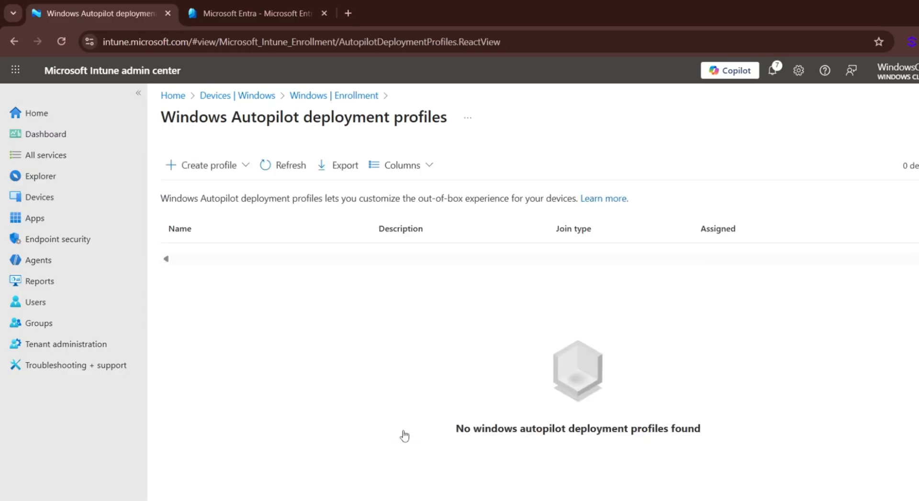
# - Start a new Windows PC deployment profile named Standard User Profile and continue to the out-of-box experience settings
pyautogui.click(202, 165)
pyautogui.click(200, 192)
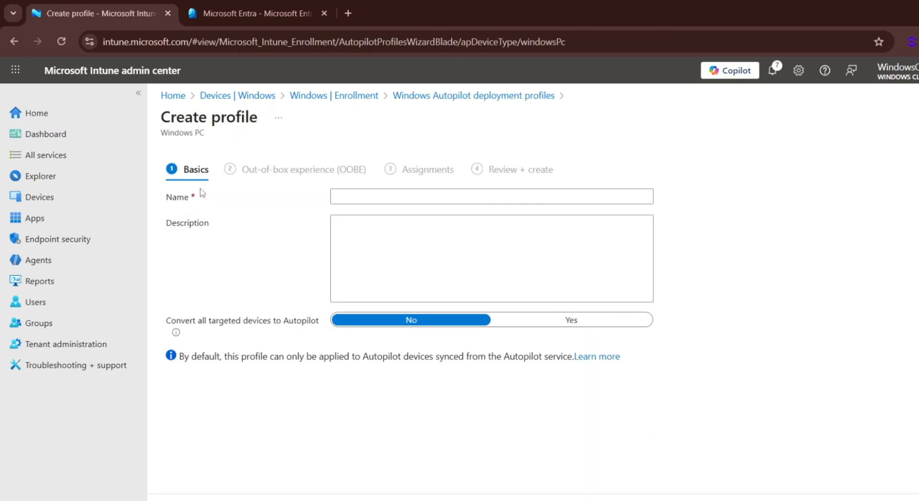
pyautogui.click(341, 191)
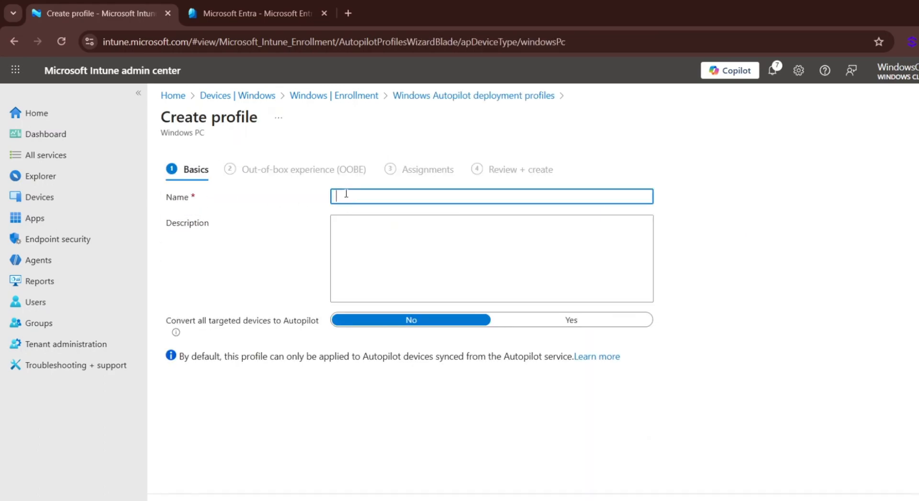
pyautogui.write('Stander')
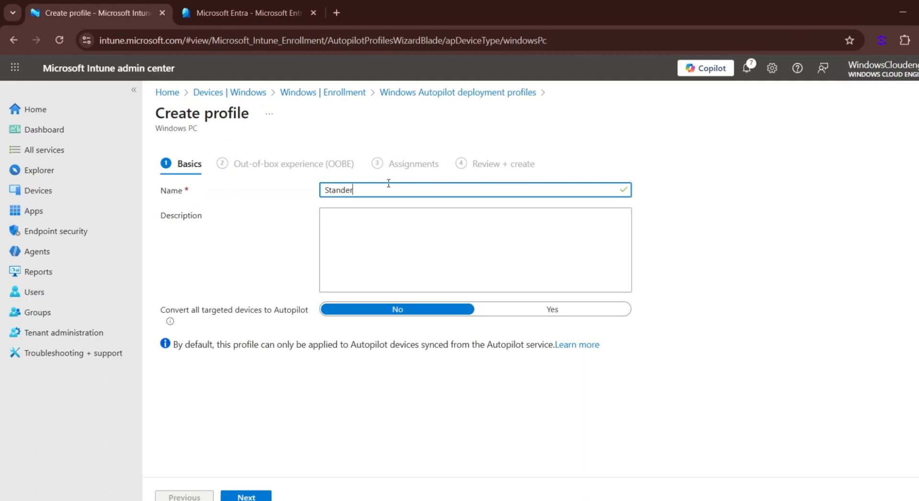
pyautogui.write('d User Profile')
pyautogui.click(250, 498)
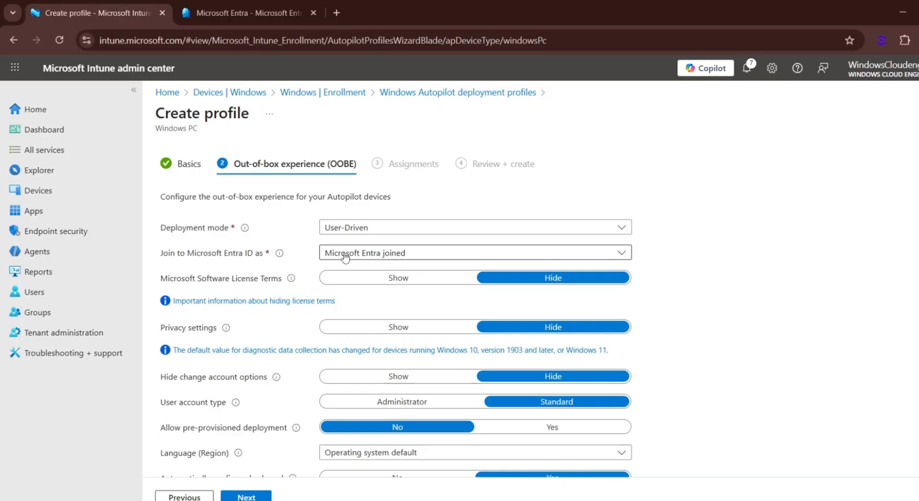
# - Review the out-of-box experience settings, keep User-Driven, Microsoft Entra joined and the Standard account type, and continue to the assignments
pyautogui.scroll(-1, 344, 257)
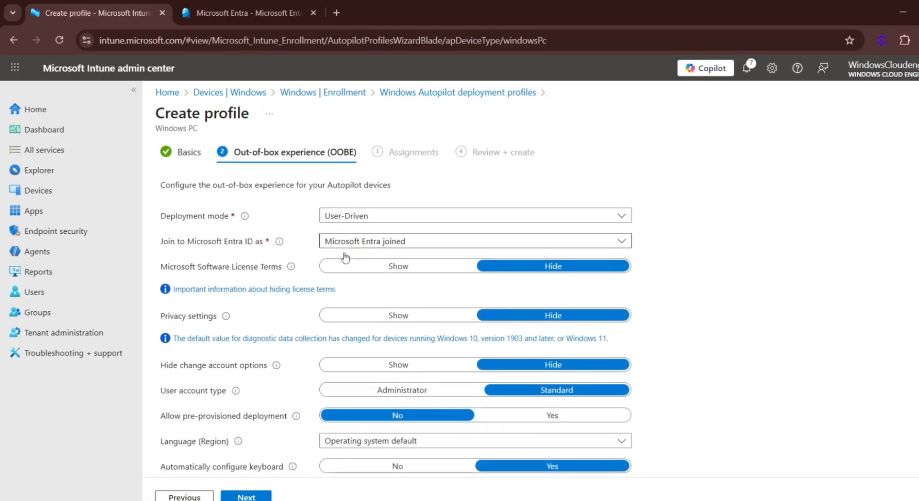
pyautogui.scroll(-1, 346, 258)
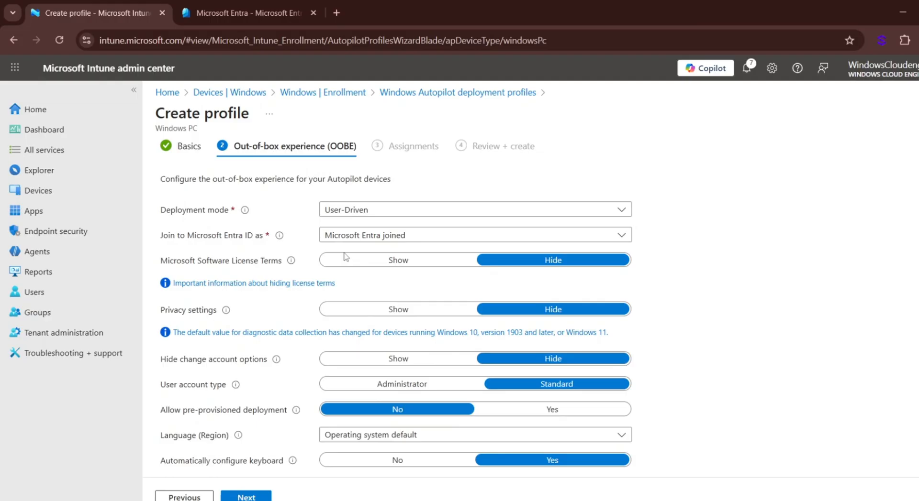
pyautogui.scroll(-2, 346, 261)
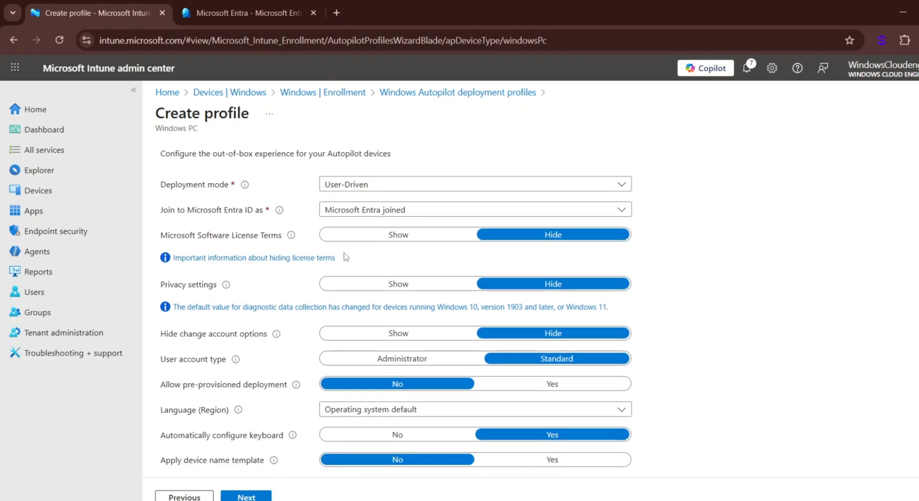
pyautogui.scroll(-1, 351, 286)
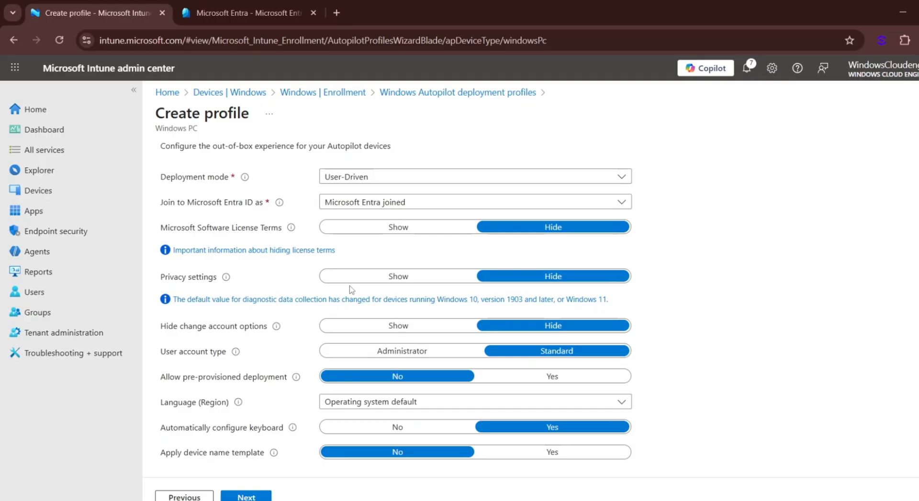
pyautogui.scroll(-1, 351, 290)
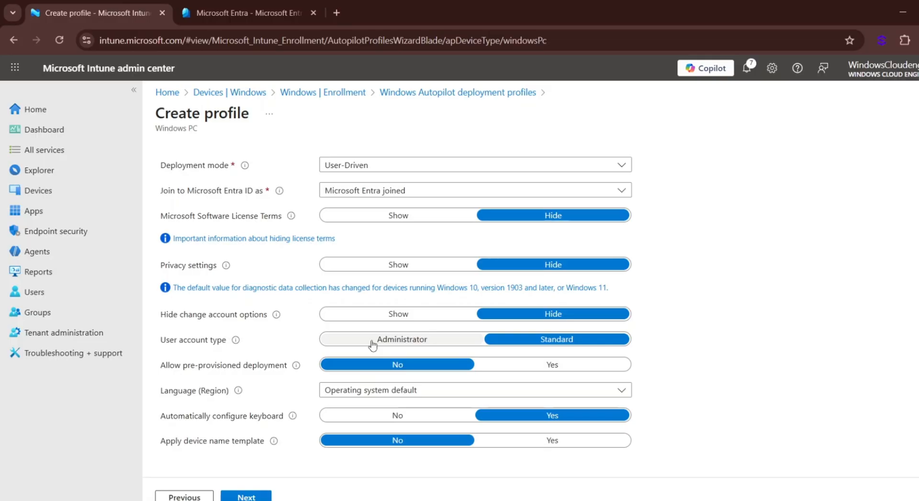
pyautogui.click(234, 496)
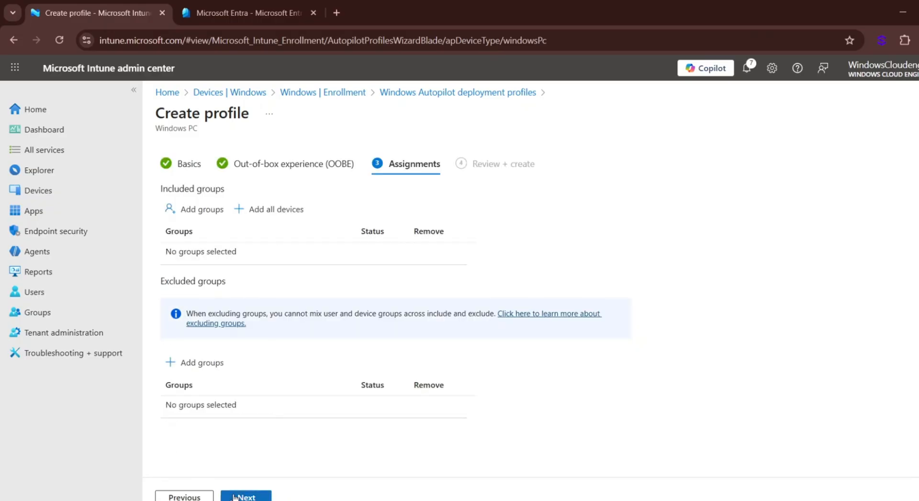
# - Assign the profile to the All Autopilot Devices group as an included group and continue to the review
pyautogui.click(201, 218)
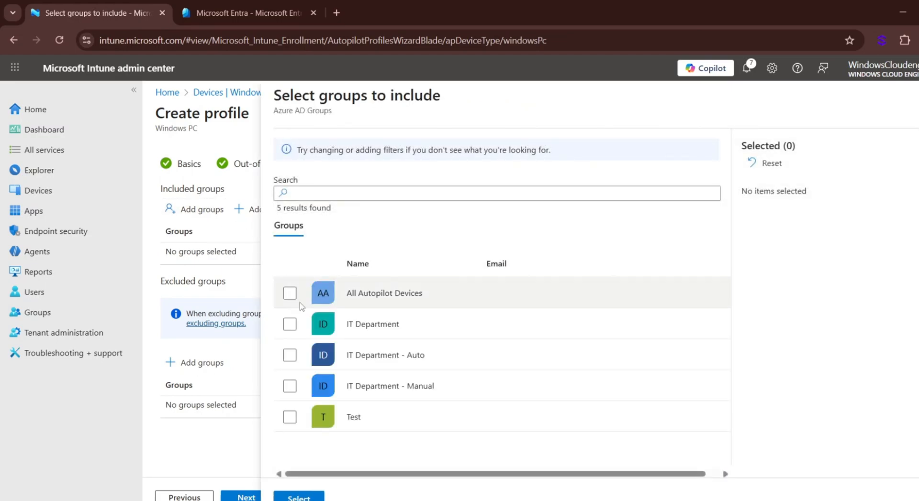
pyautogui.click(289, 299)
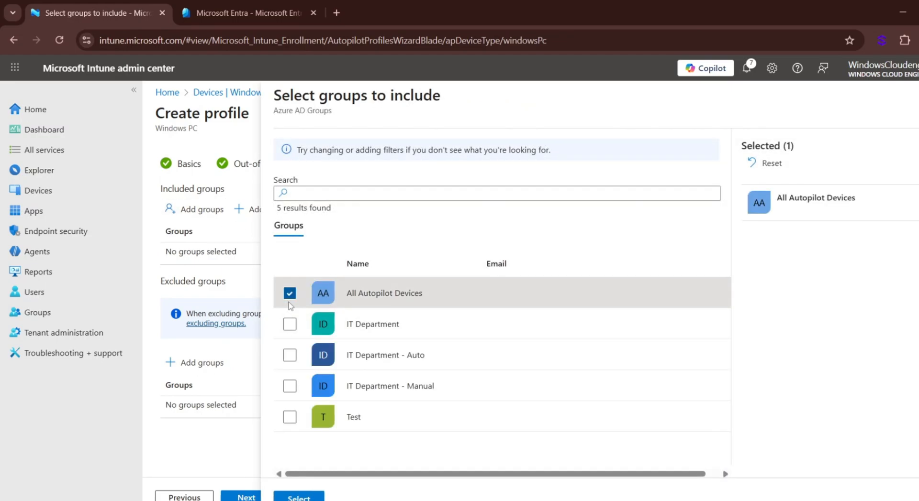
pyautogui.click(295, 496)
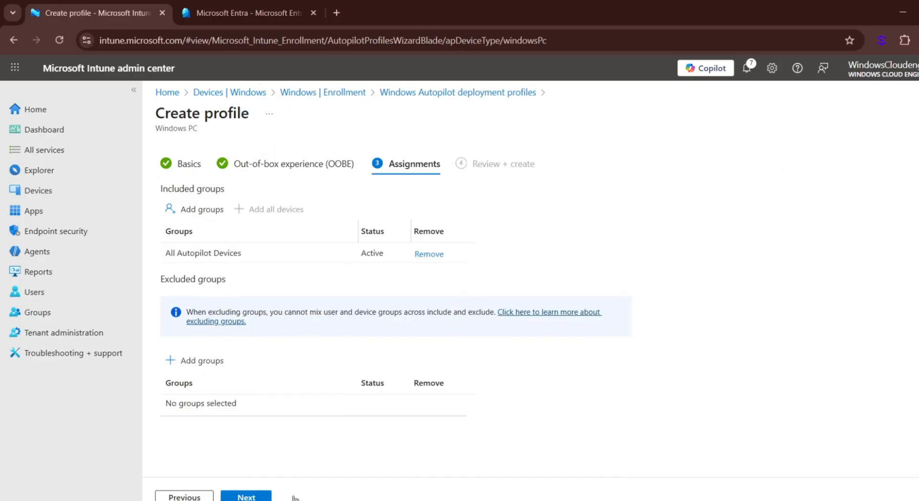
pyautogui.click(246, 495)
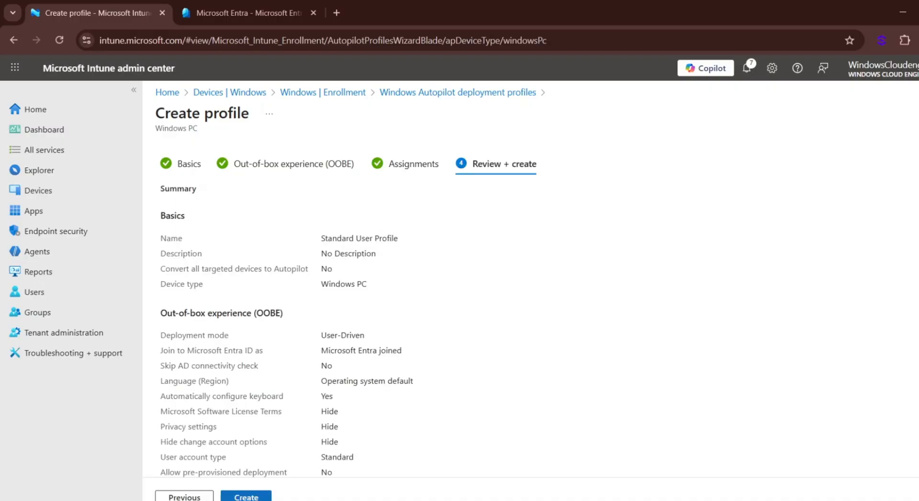
# - Create the Standard User Profile deployment profile and refresh the profile list
pyautogui.scroll(-1, 244, 496)
pyautogui.click(245, 496)
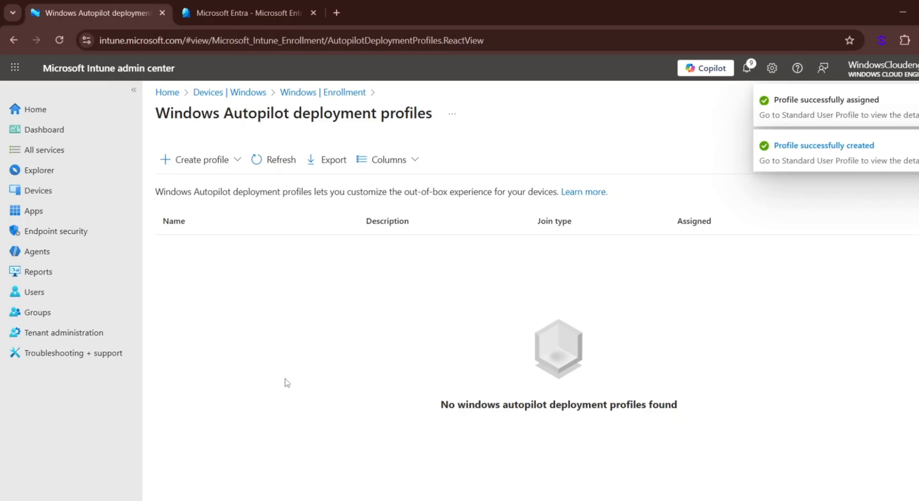
pyautogui.click(277, 165)
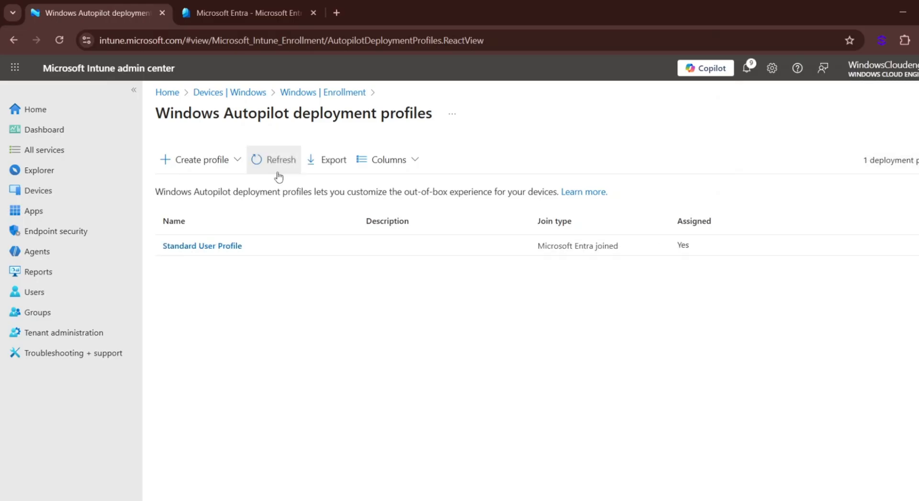
# - Open the Windows Autopilot devices list under Windows enrollment and refresh it to check the device's profile status
pyautogui.click(51, 195)
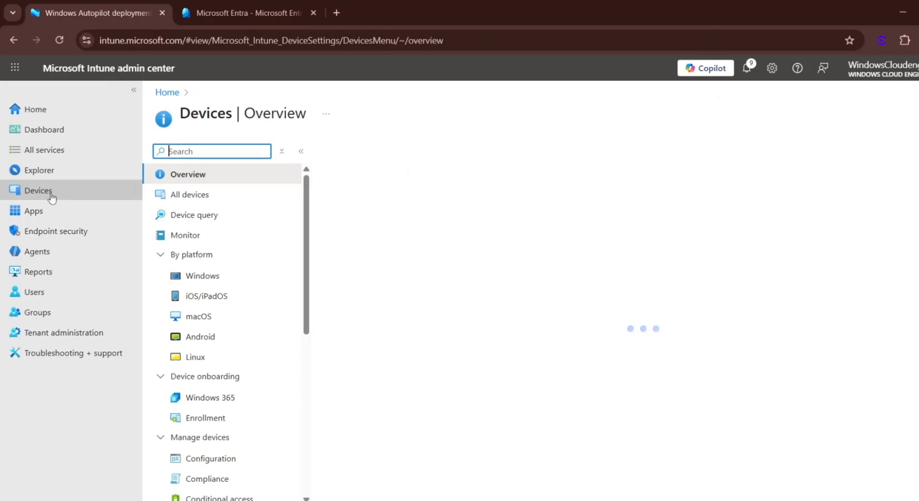
pyautogui.click(188, 276)
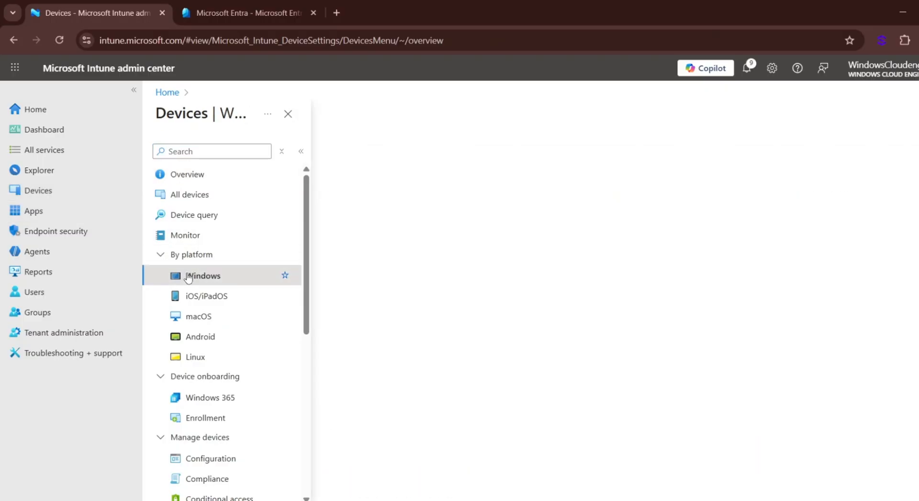
pyautogui.click(223, 257)
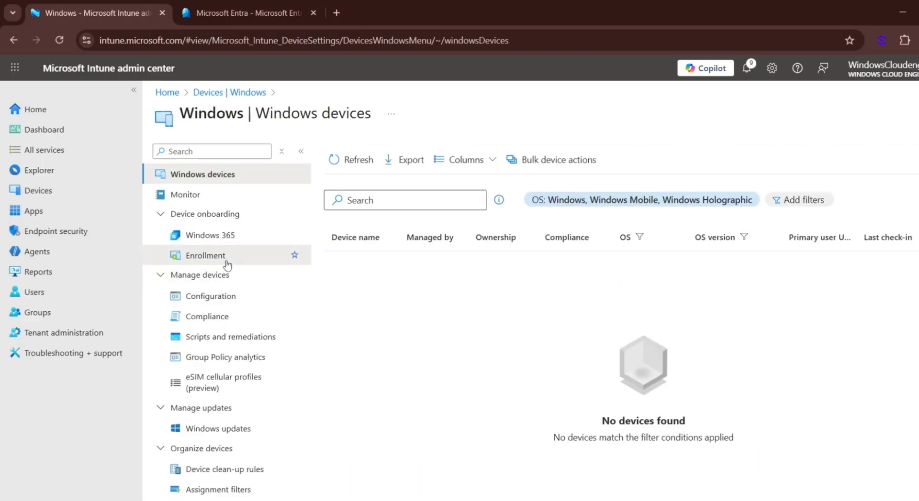
pyautogui.scroll(-5, 420, 370)
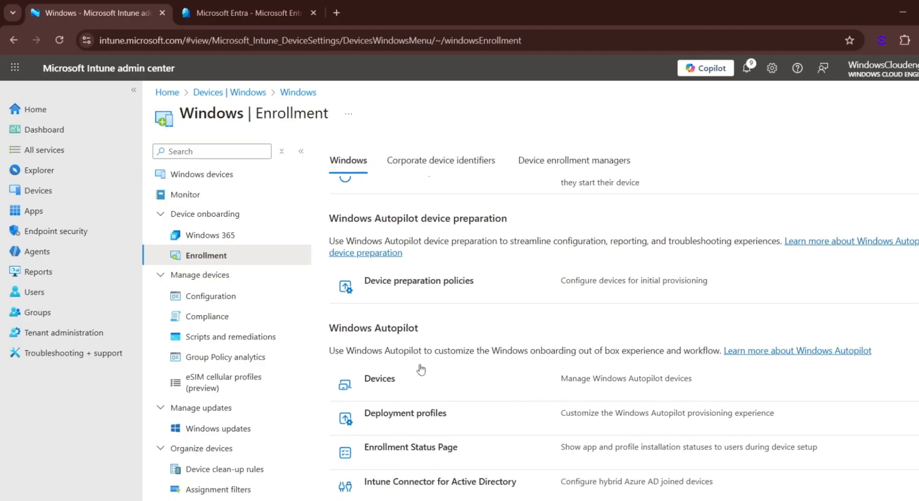
pyautogui.click(383, 383)
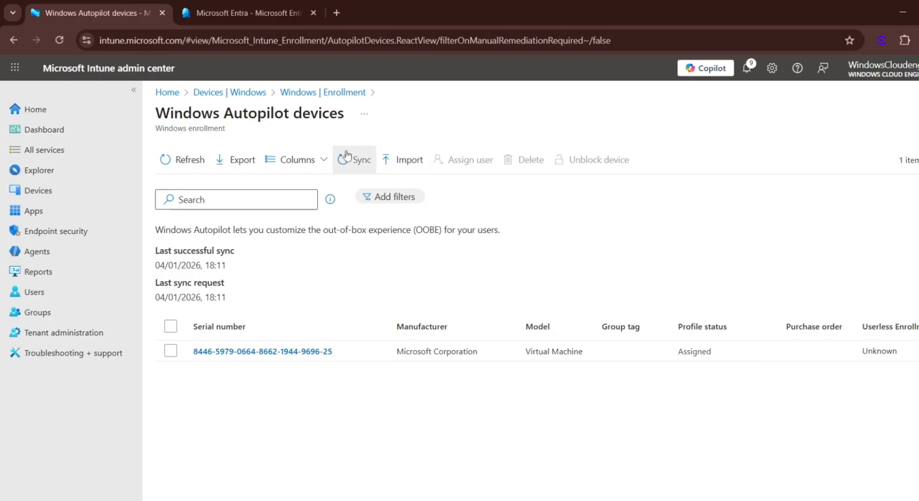
pyautogui.click(194, 163)
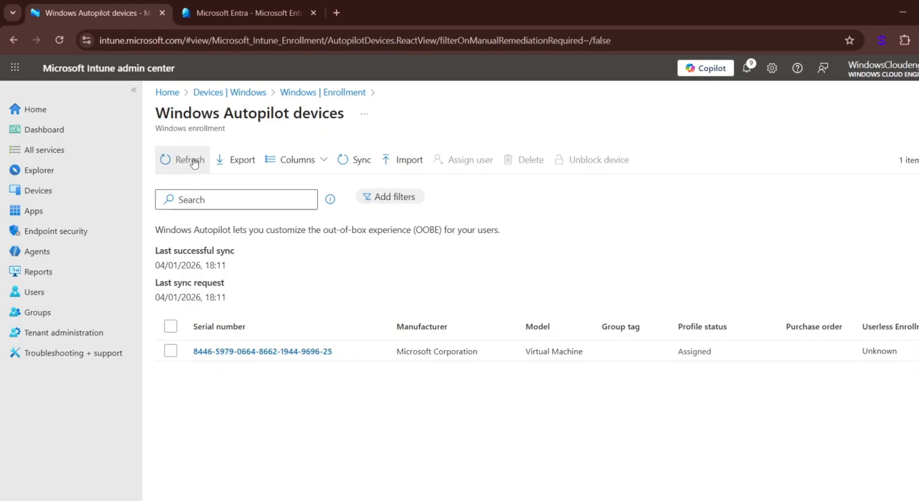